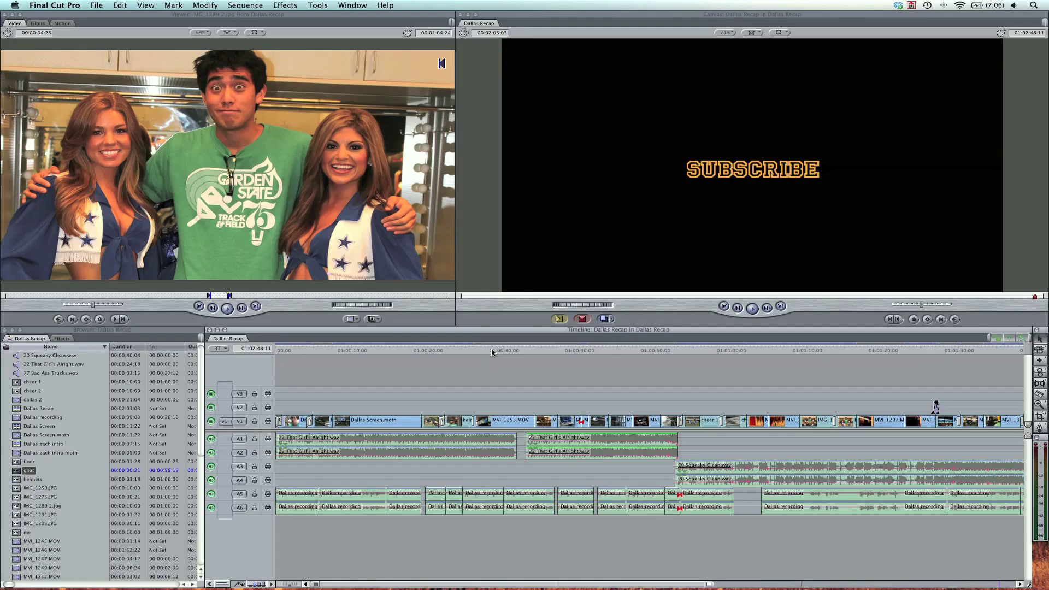
{"action": "left_click", "coordinate": [491, 352]}
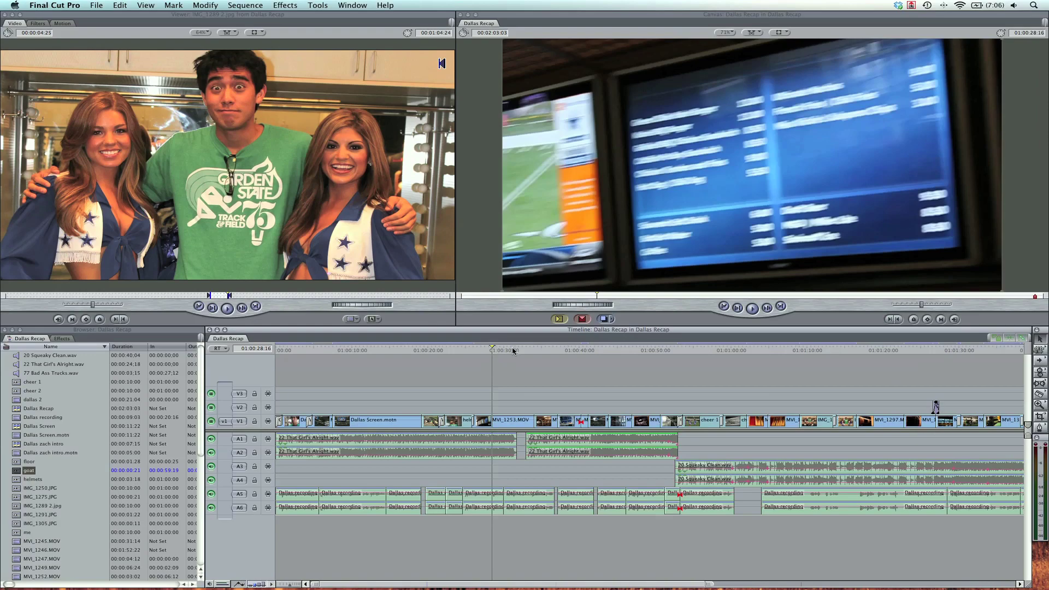
{"action": "key", "text": "space"}
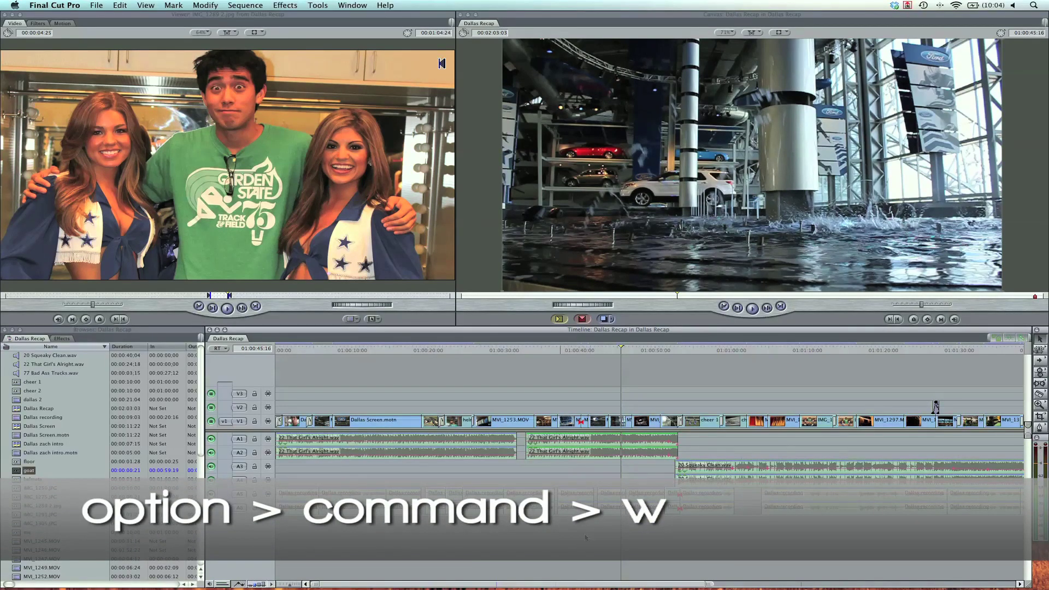
Zoom the timeline in, show audio waveforms in every clip, and switch to taller audio tracks.
{"action": "key", "text": "alt+equal"}
{"action": "key", "text": "alt+equal"}
{"action": "key", "text": "alt+equal"}
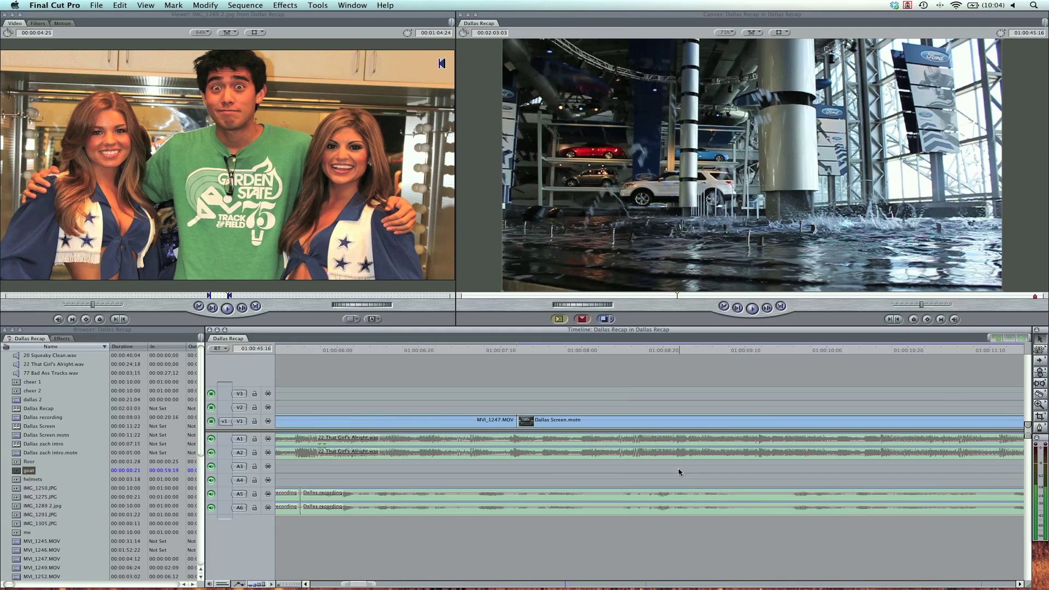
{"action": "key", "text": "super+alt+w"}
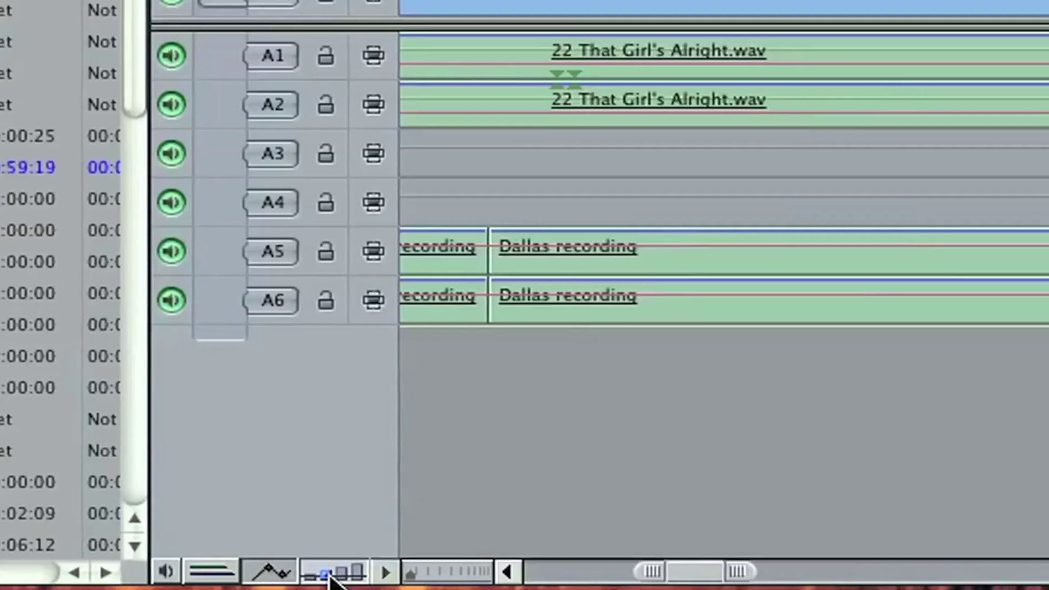
{"action": "left_click", "coordinate": [257, 584]}
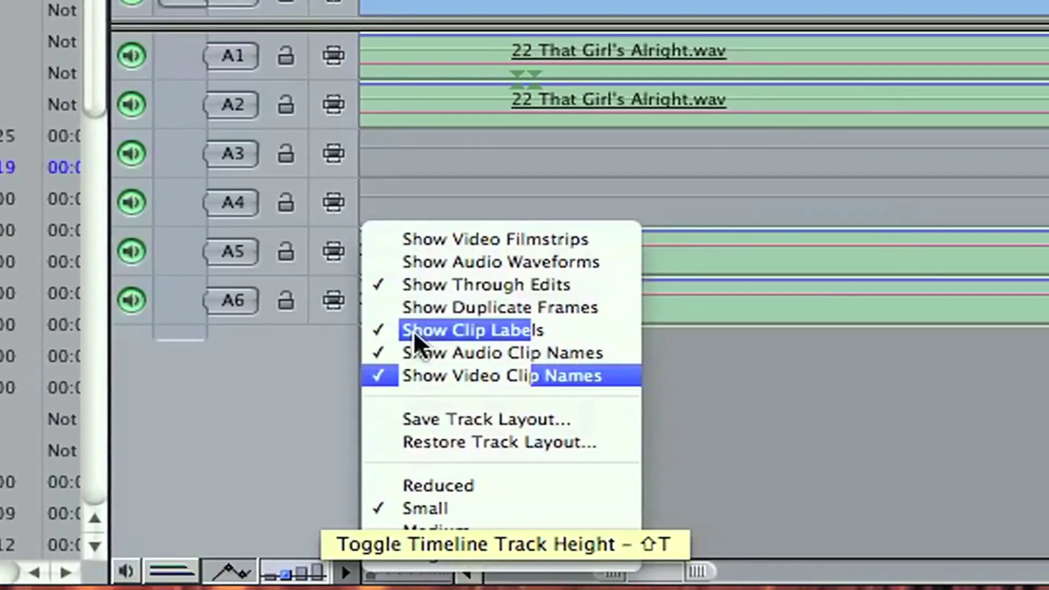
{"action": "left_click", "coordinate": [459, 262]}
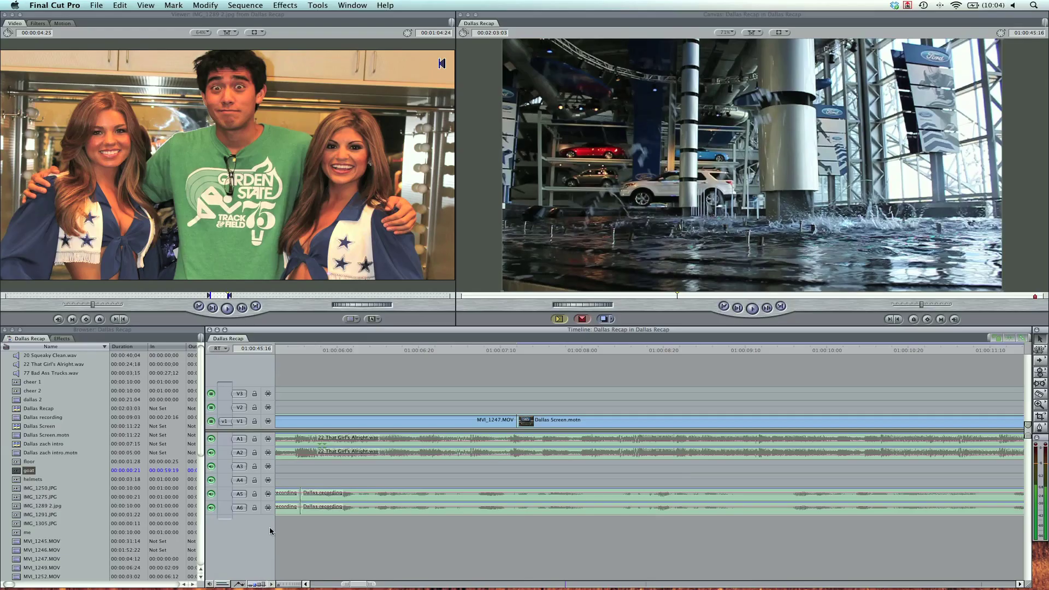
{"action": "left_click", "coordinate": [250, 585]}
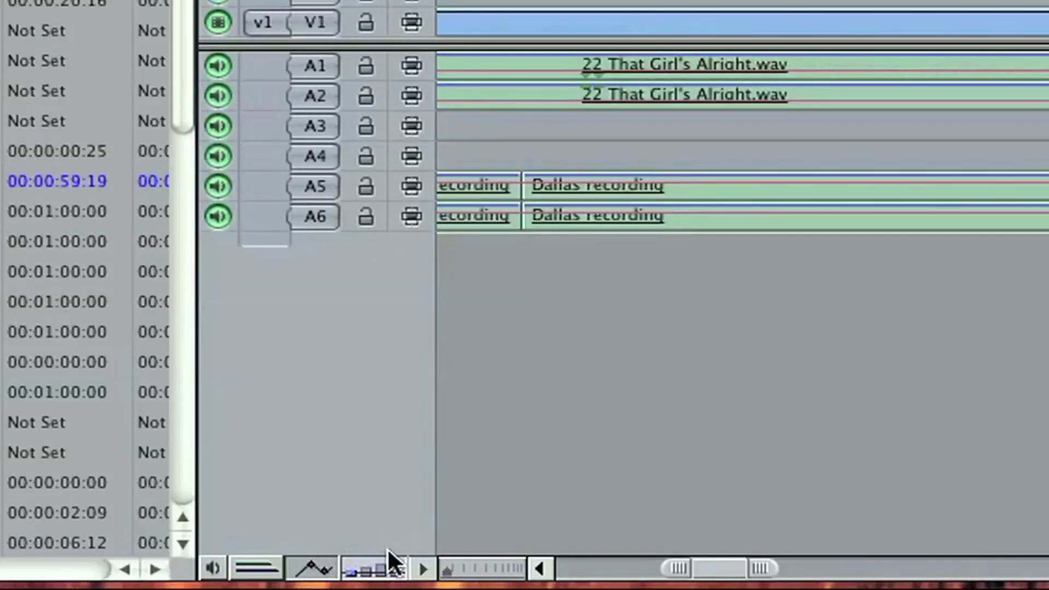
{"action": "left_click", "coordinate": [364, 571]}
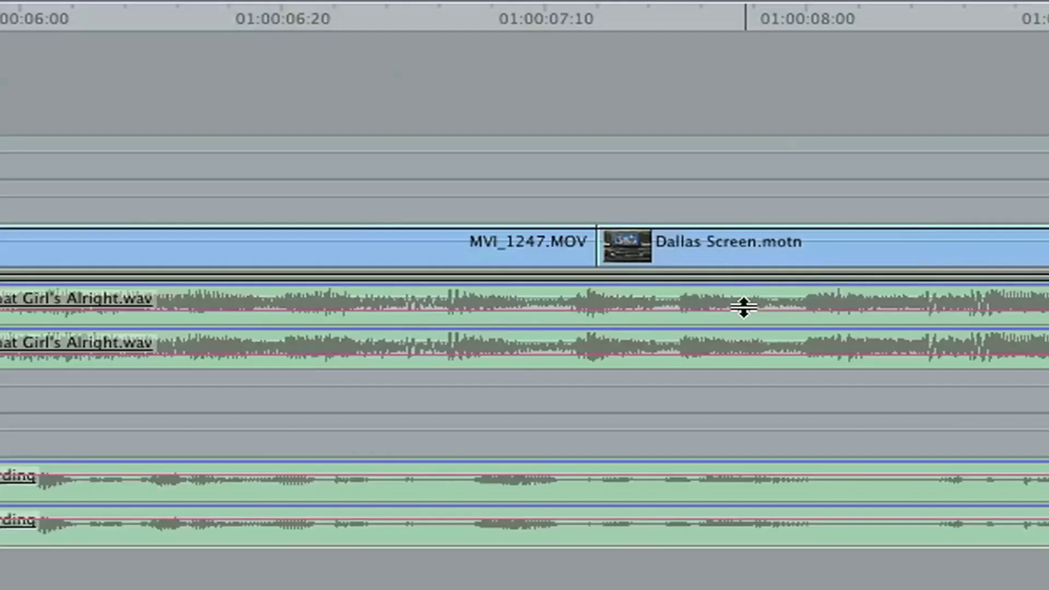
Lower the 22 That Girl's Alright.wav music clip's volume level on its level line.
{"action": "left_click_drag", "start_coordinate": [557, 440], "coordinate": [559, 435]}
{"action": "left_click_drag", "start_coordinate": [720, 295], "coordinate": [678, 313]}
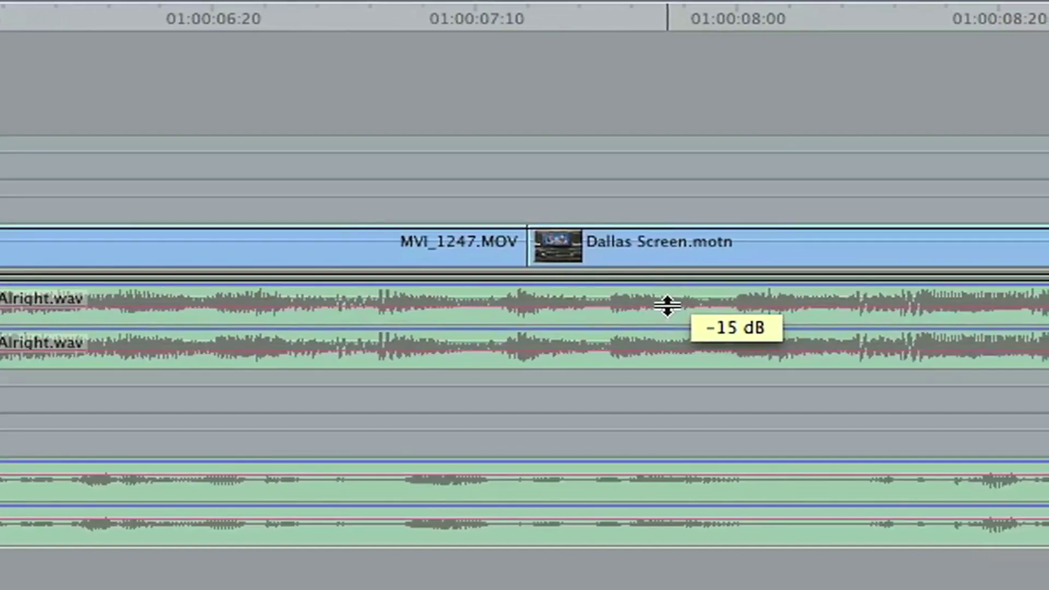
{"action": "left_click_drag", "start_coordinate": [667, 305], "coordinate": [625, 298]}
Play the sequence from near the Dallas Screen cut to hear the new music level.
{"action": "left_click", "coordinate": [540, 352]}
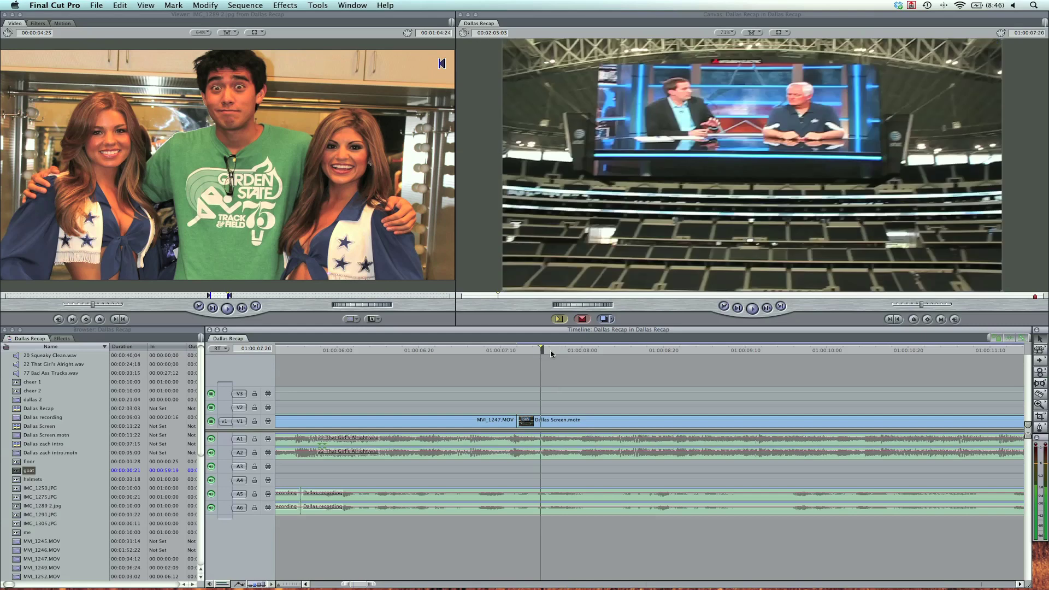
{"action": "key", "text": "space"}
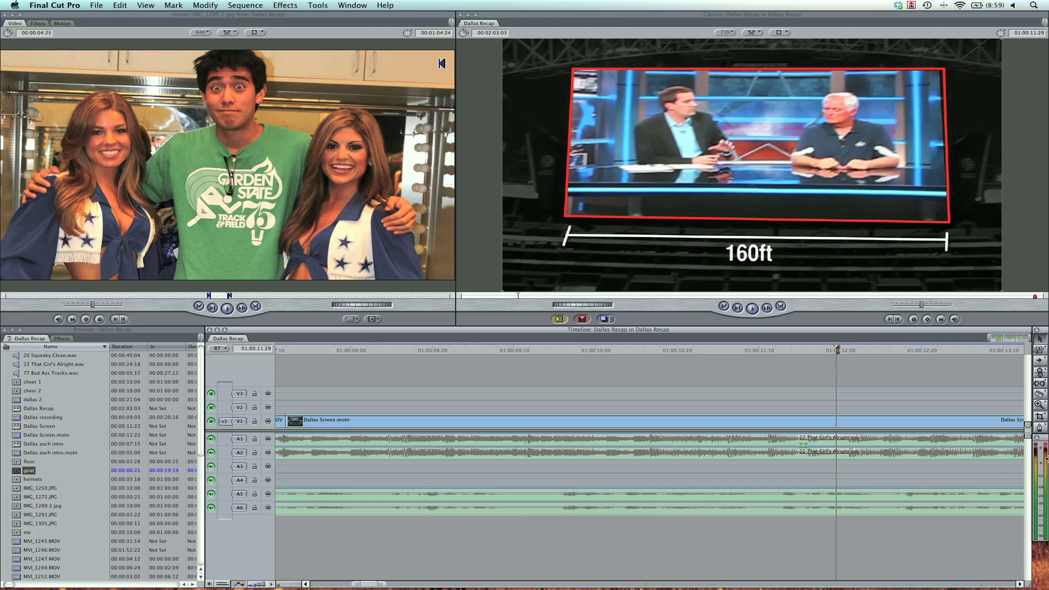
{"action": "key", "text": "Down"}
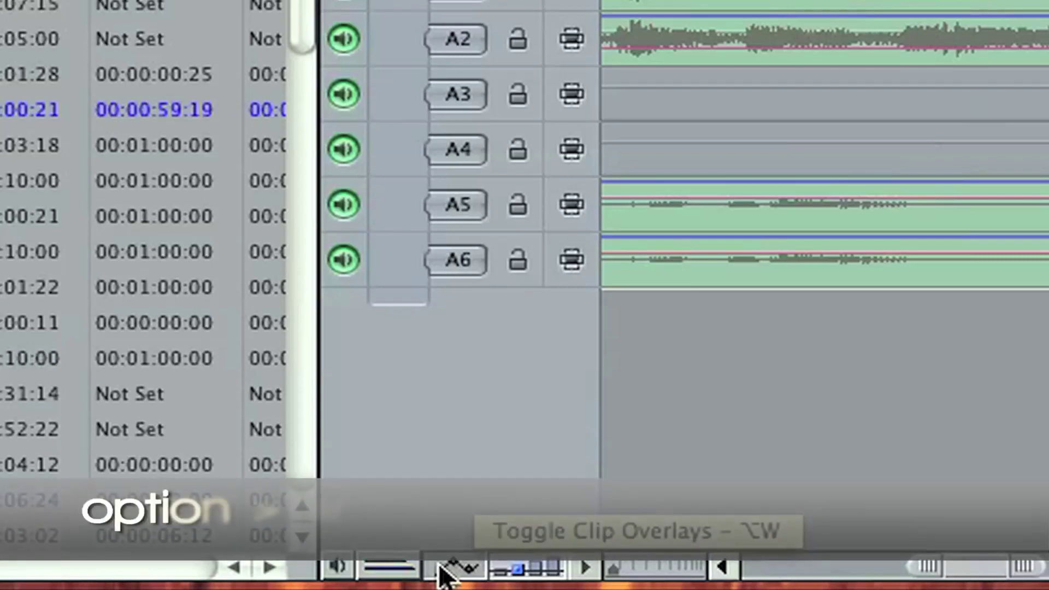
{"action": "left_click", "coordinate": [441, 574]}
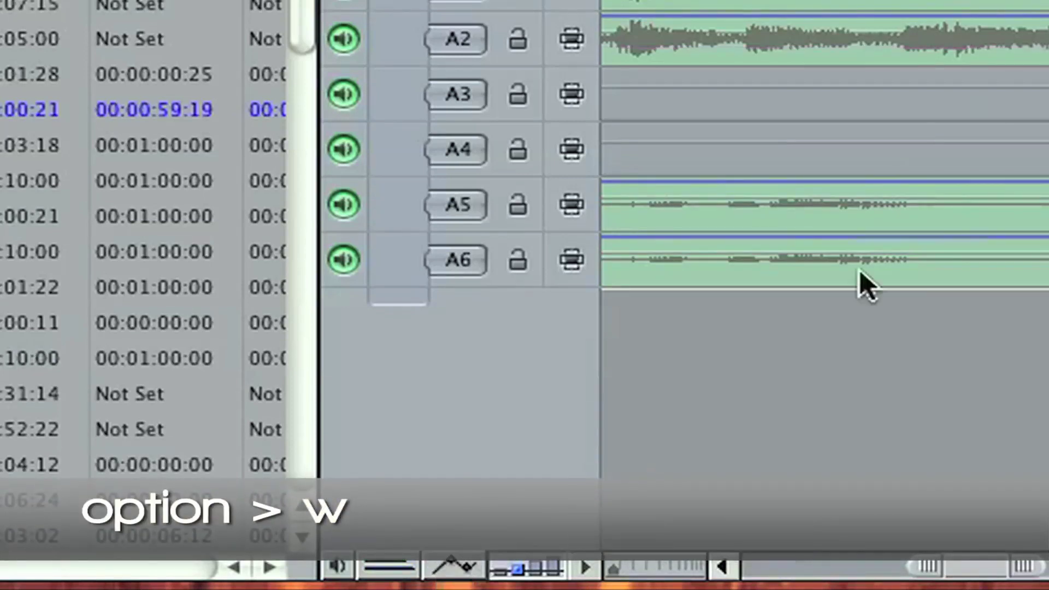
{"action": "key", "text": "alt+w"}
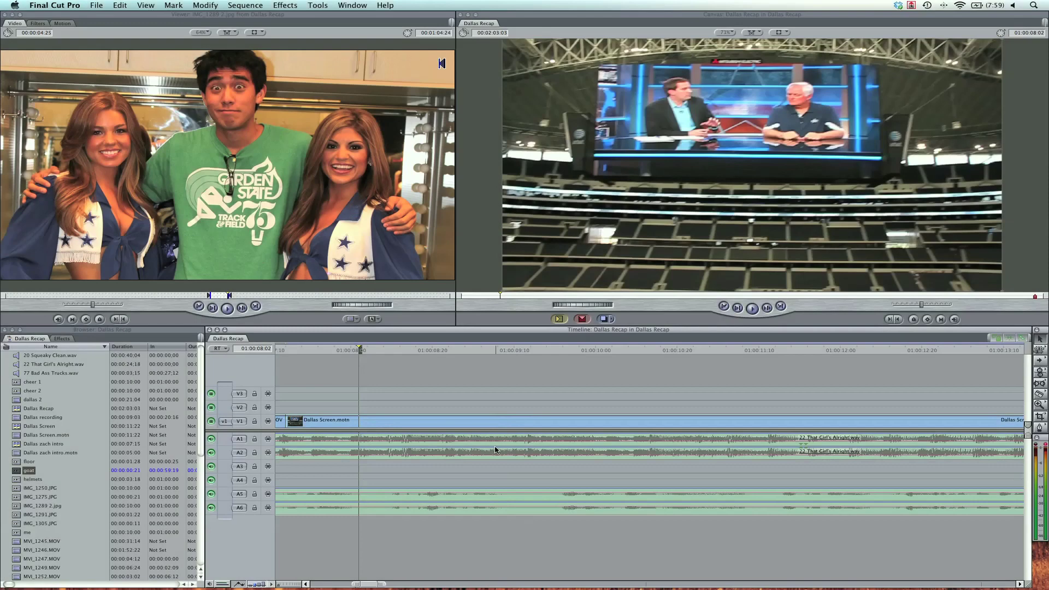
Open the 22 That Girl's Alright.wav music clip in the Viewer with its playhead at the start.
{"action": "double_click", "coordinate": [495, 449]}
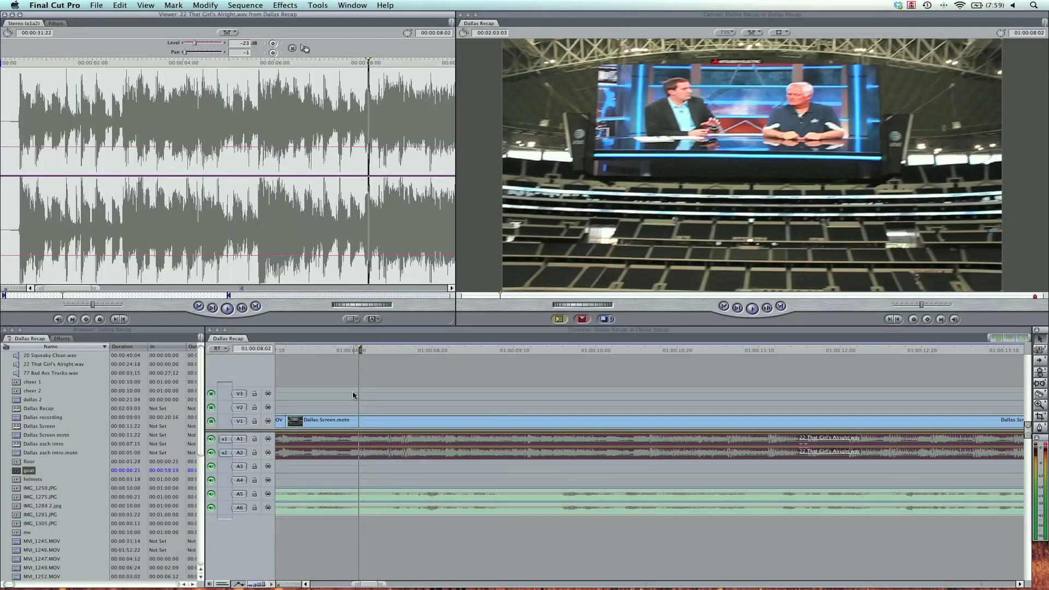
{"action": "double_click", "coordinate": [410, 425]}
{"action": "double_click", "coordinate": [402, 449]}
{"action": "left_click_drag", "start_coordinate": [362, 63], "coordinate": [204, 71]}
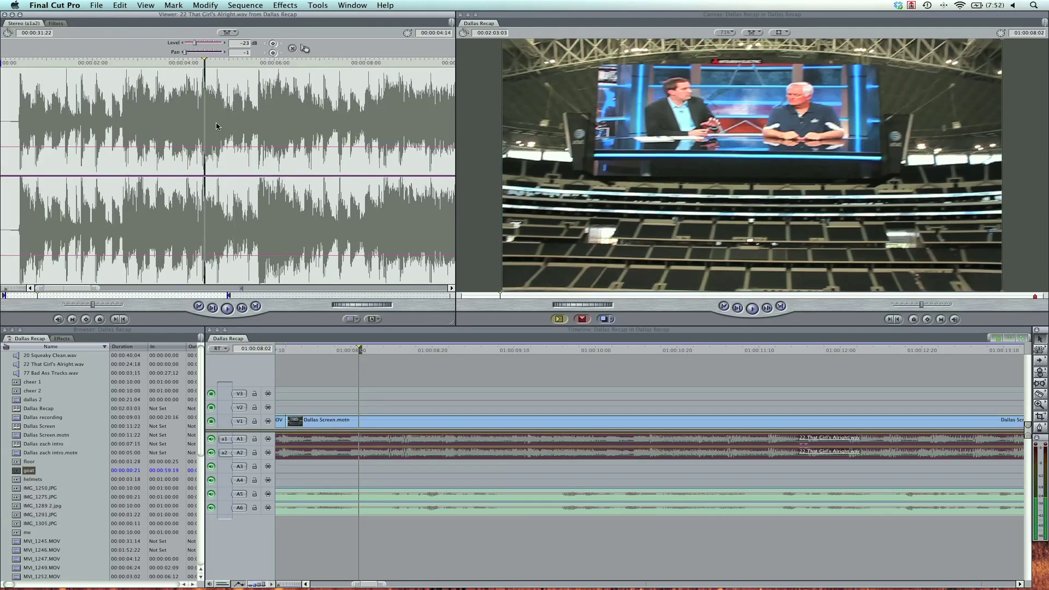
Zoom in closely on the music waveform and place the sequence playhead at 01:00:09:25.
{"action": "key", "text": "z"}
{"action": "left_click", "coordinate": [207, 136]}
{"action": "left_click", "coordinate": [186, 134]}
{"action": "left_click", "coordinate": [172, 133]}
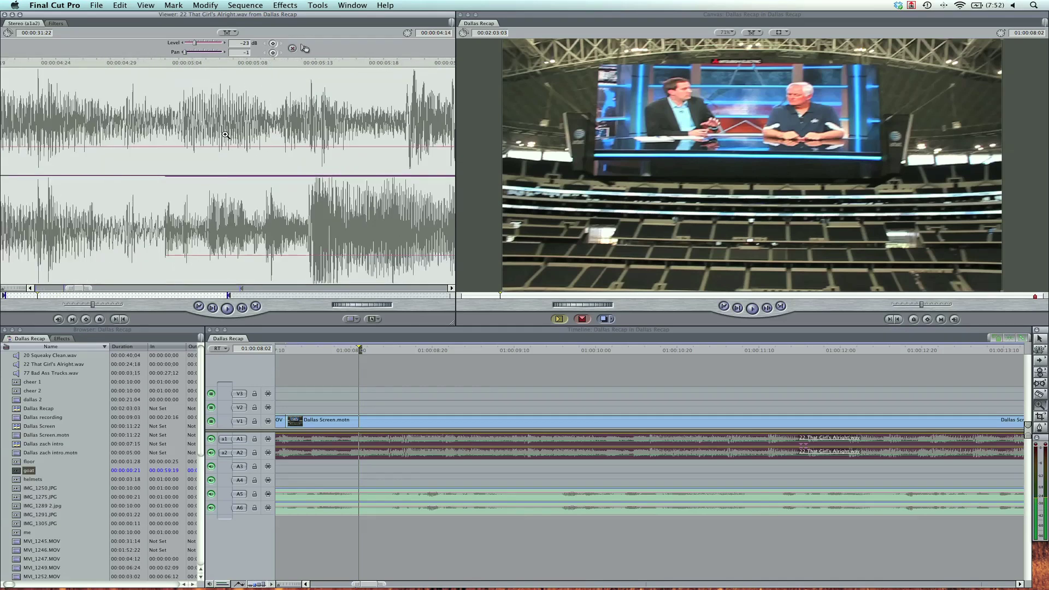
{"action": "left_click", "coordinate": [164, 132]}
{"action": "left_click", "coordinate": [164, 132]}
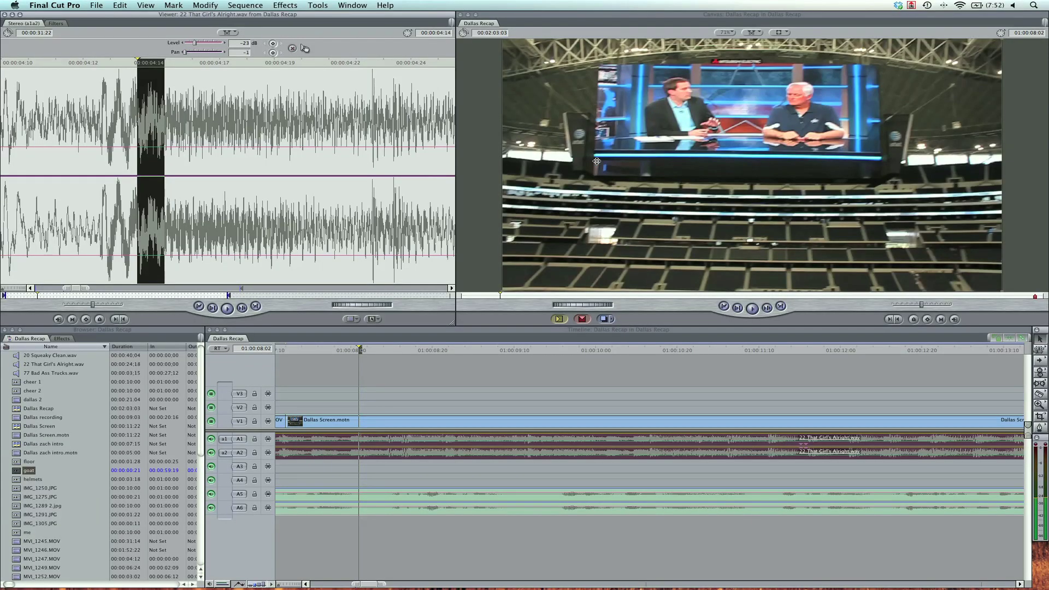
{"action": "left_click", "coordinate": [574, 349]}
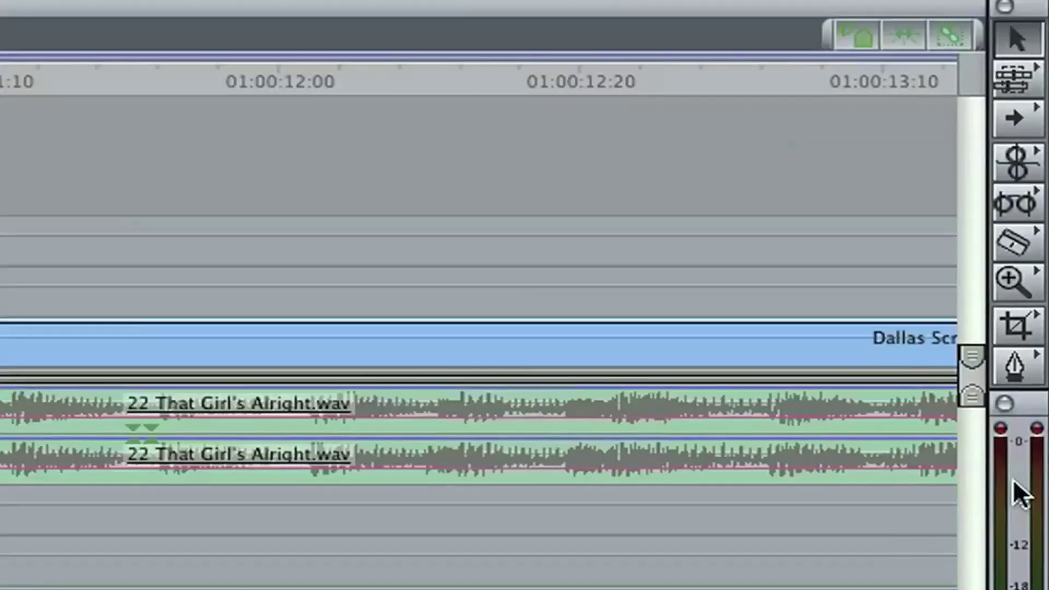
Add dip keyframes at the Dallas Screen cut, set the music level to -22 dB, and play it back.
{"action": "left_click", "coordinate": [1039, 427]}
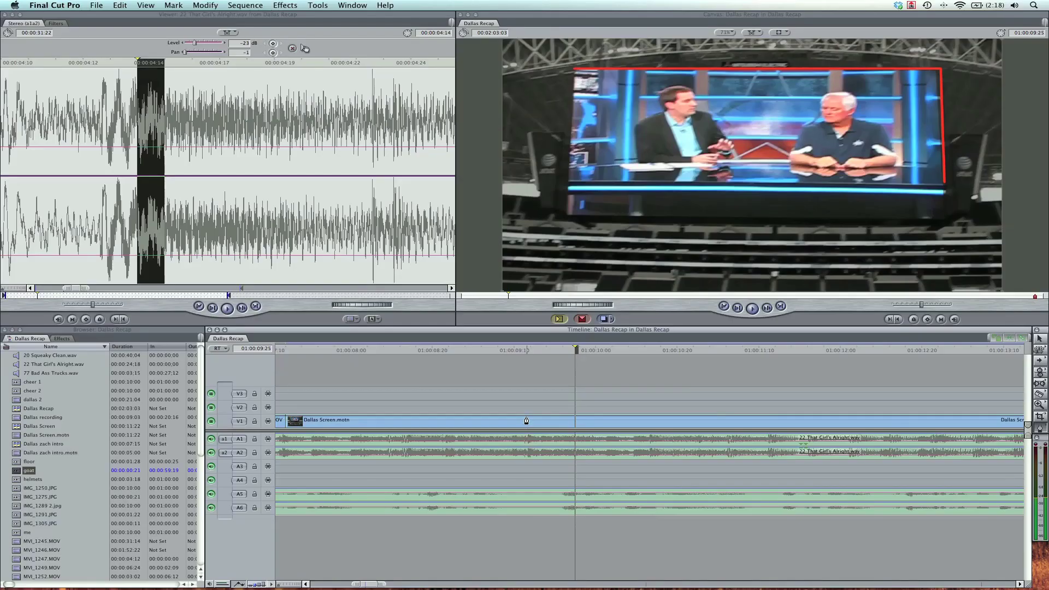
{"action": "left_click", "coordinate": [525, 415]}
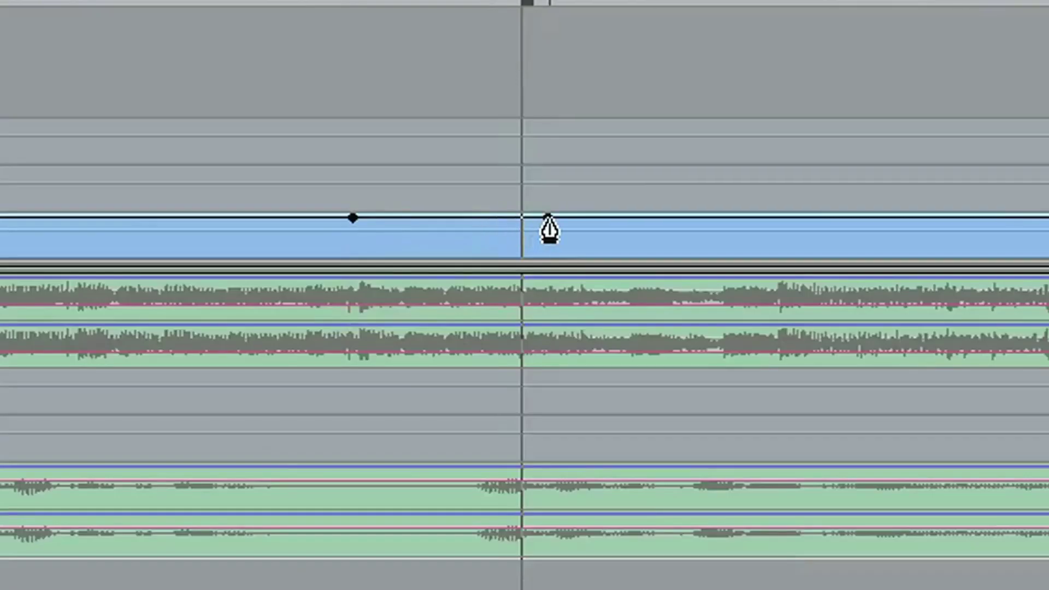
{"action": "left_click", "coordinate": [582, 414]}
{"action": "left_click_drag", "start_coordinate": [558, 415], "coordinate": [557, 426]}
{"action": "left_click", "coordinate": [465, 4]}
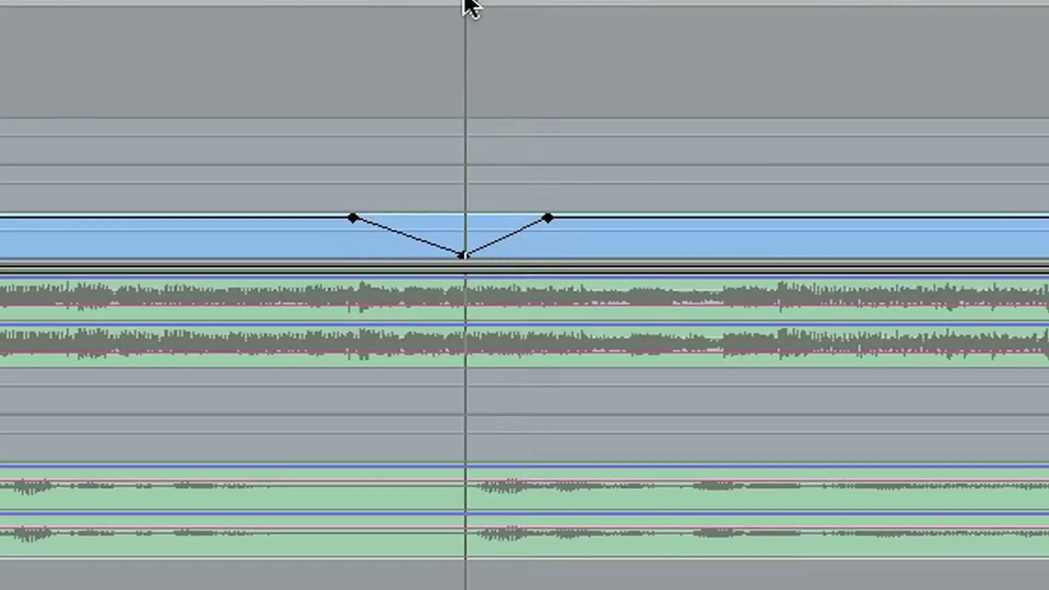
{"action": "mouse_move", "coordinate": [581, 448]}
{"action": "left_mouse_down"}
{"action": "mouse_move", "coordinate": [561, 445]}
{"action": "mouse_move", "coordinate": [601, 446]}
{"action": "left_mouse_up"}
{"action": "key", "text": "space"}
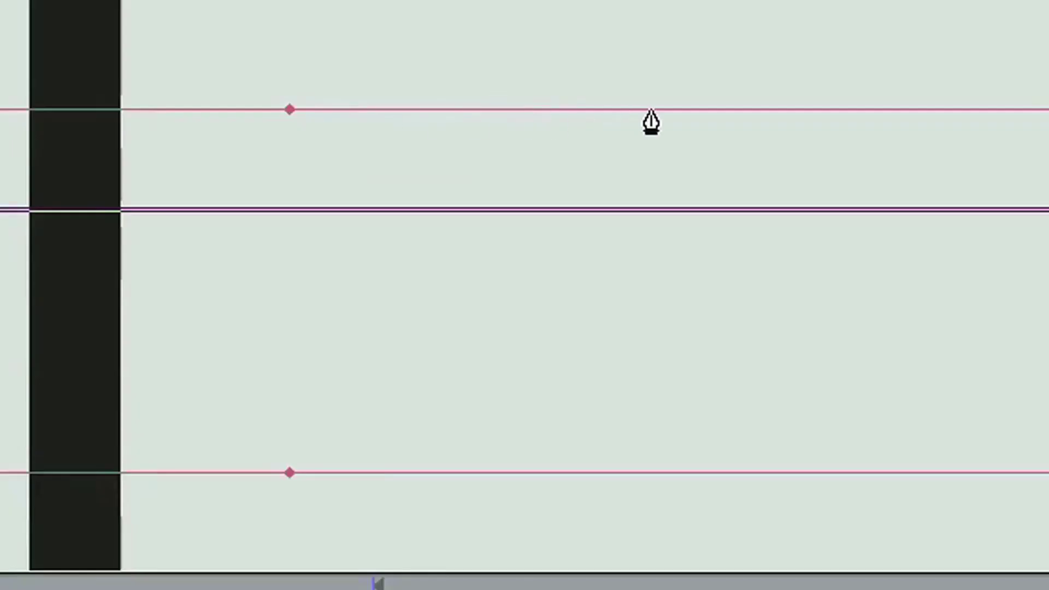
Add level keyframes on the music's volume line in the Viewer, pulling the middle one down to about -56 dB.
{"action": "left_click", "coordinate": [334, 146]}
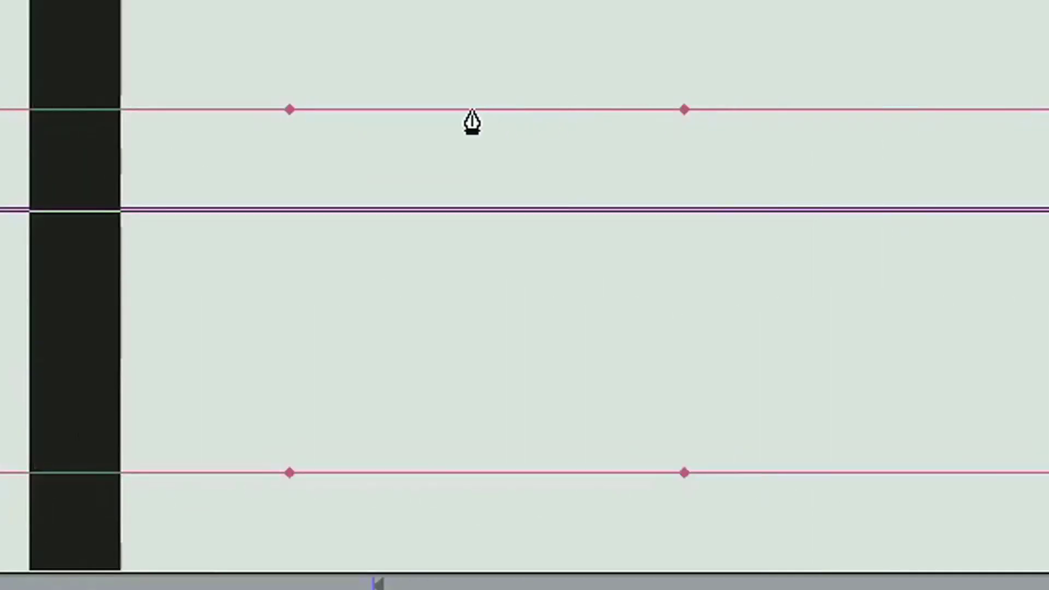
{"action": "left_click_drag", "start_coordinate": [457, 110], "coordinate": [456, 176]}
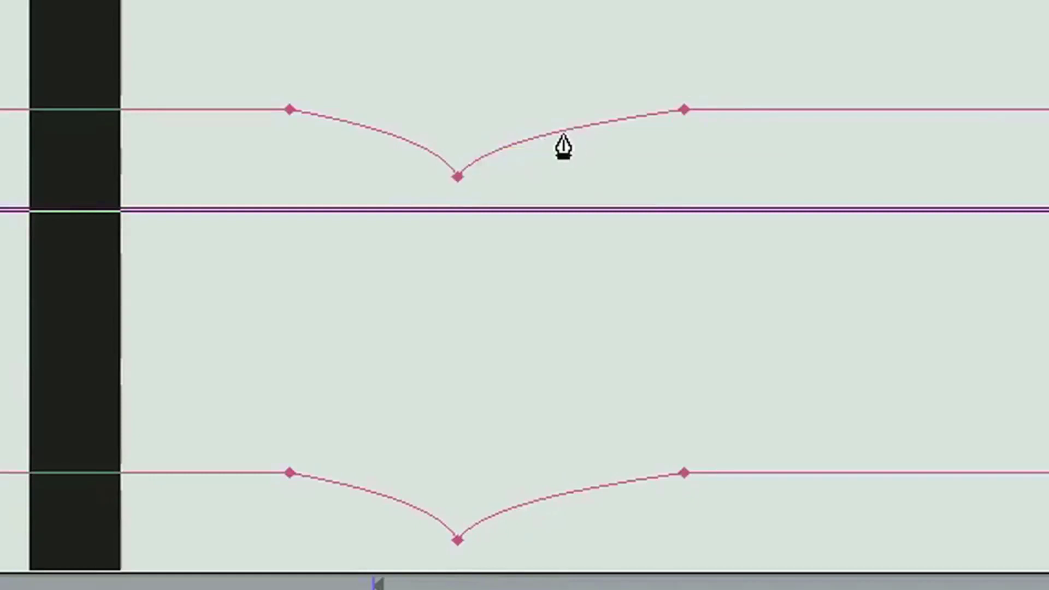
{"action": "left_click", "coordinate": [563, 134]}
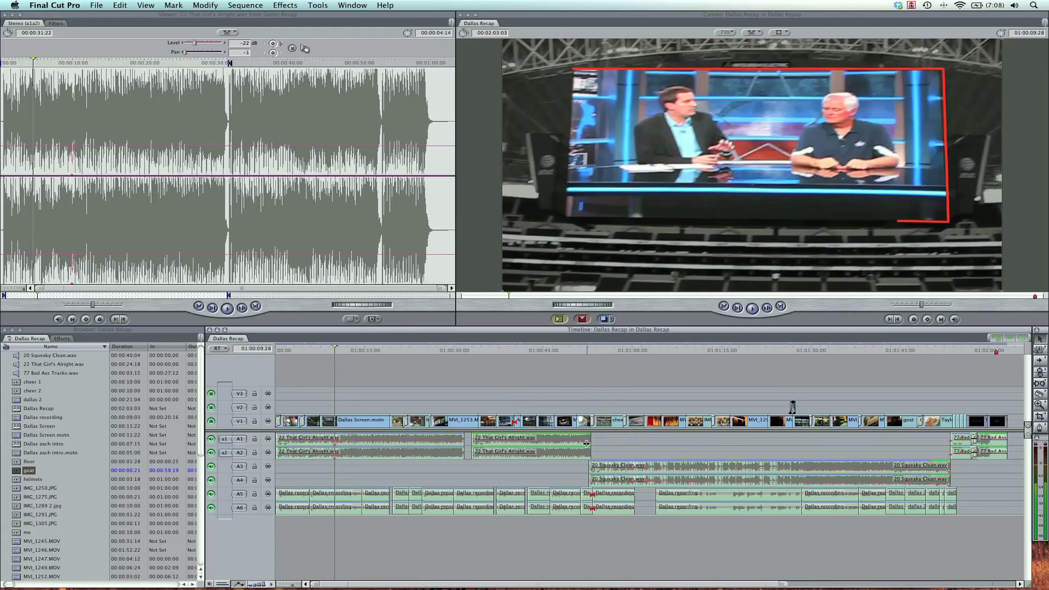
Zoom the timeline in on the music clip's end near 01:00:52 and play from there.
{"action": "key", "text": "z"}
{"action": "left_click", "coordinate": [584, 443]}
{"action": "left_click", "coordinate": [682, 444]}
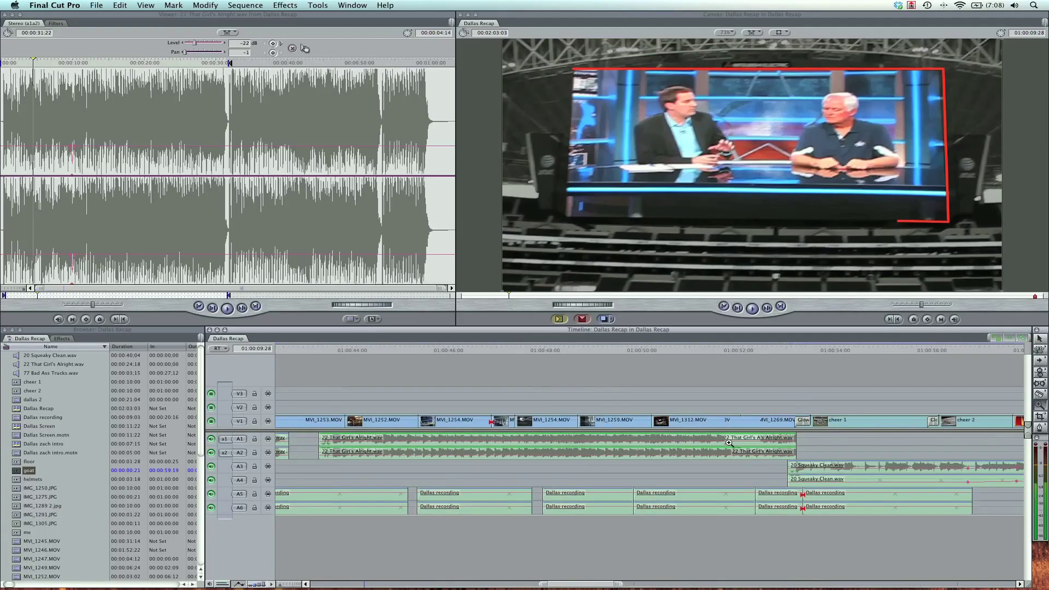
{"action": "left_click", "coordinate": [755, 444]}
{"action": "scroll", "coordinate": [754, 443], "scroll_direction": "right", "scroll_amount": 5}
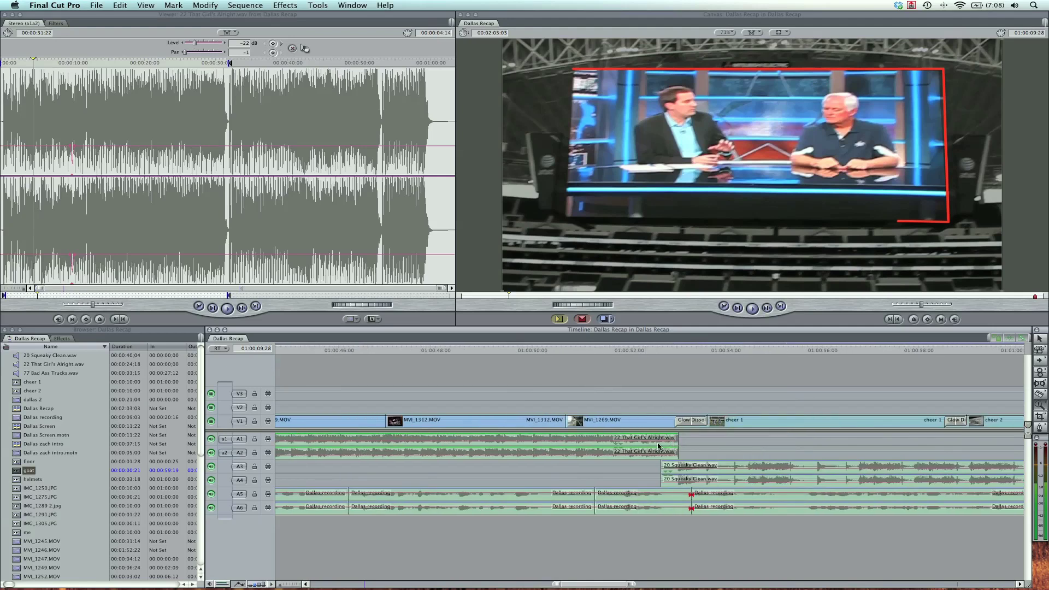
{"action": "key", "text": "a"}
{"action": "key", "text": "p"}
{"action": "left_click", "coordinate": [471, 353]}
{"action": "key", "text": "space"}
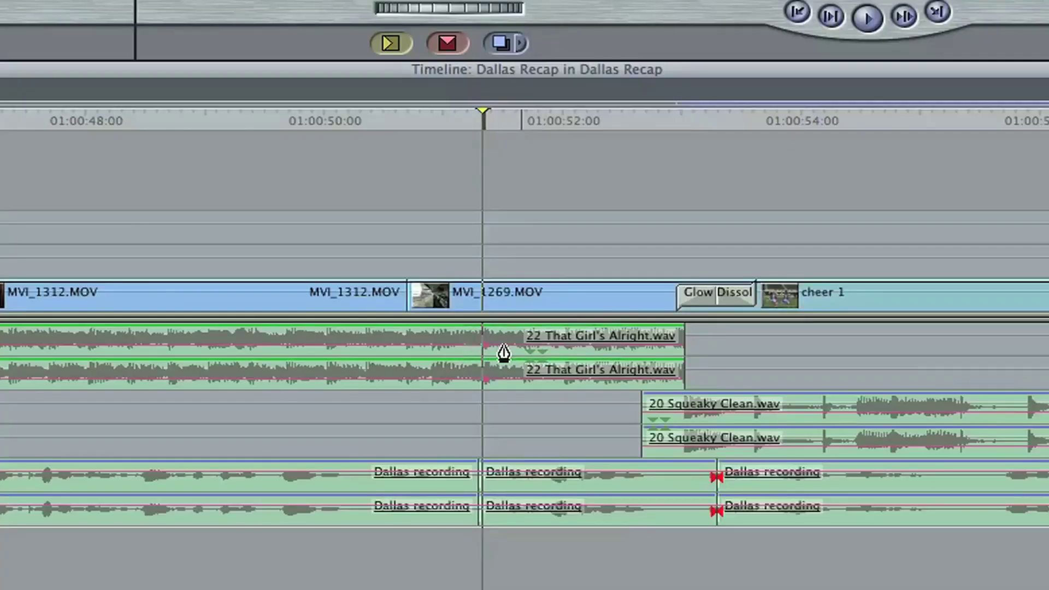
Add level keyframes near the music clip's end fading it down to -27 dB, then play it back.
{"action": "left_click_drag", "start_coordinate": [537, 356], "coordinate": [599, 357]}
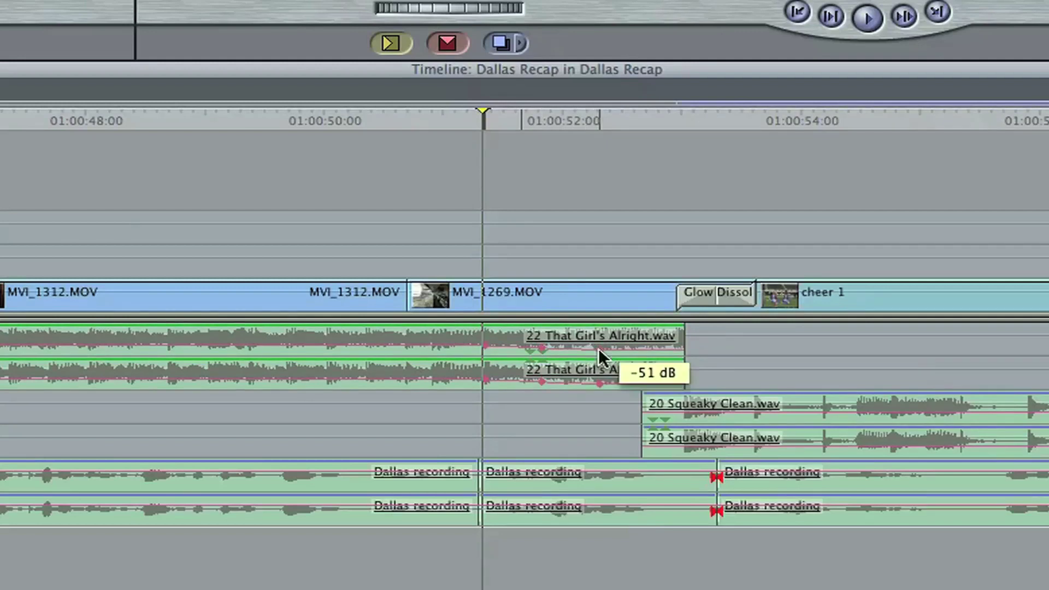
{"action": "left_click_drag", "start_coordinate": [679, 359], "coordinate": [679, 368]}
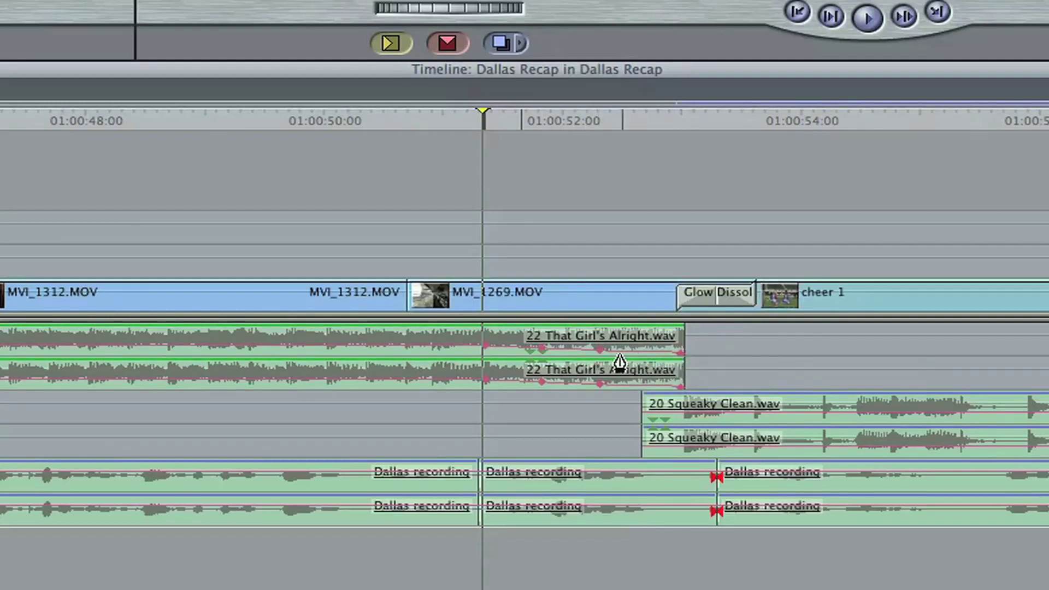
{"action": "key", "text": "super+equal"}
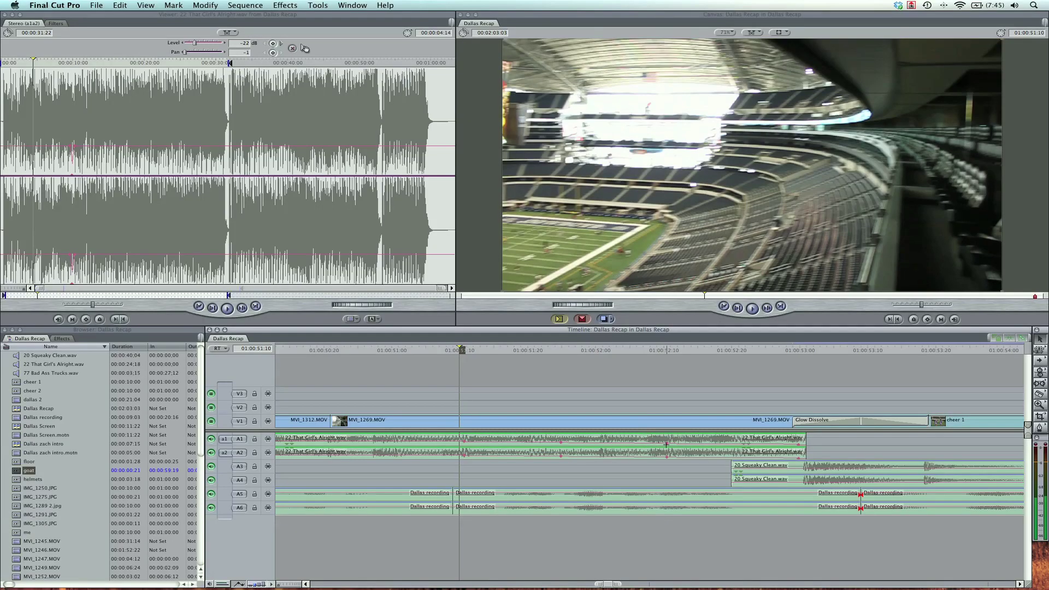
{"action": "left_click_drag", "start_coordinate": [666, 444], "coordinate": [666, 442]}
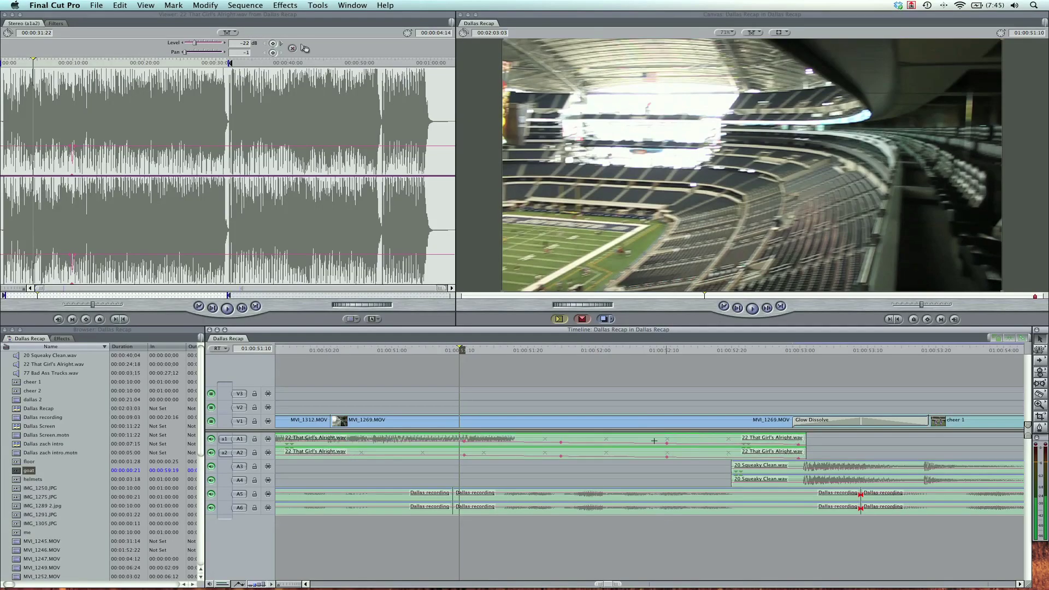
{"action": "key", "text": "space"}
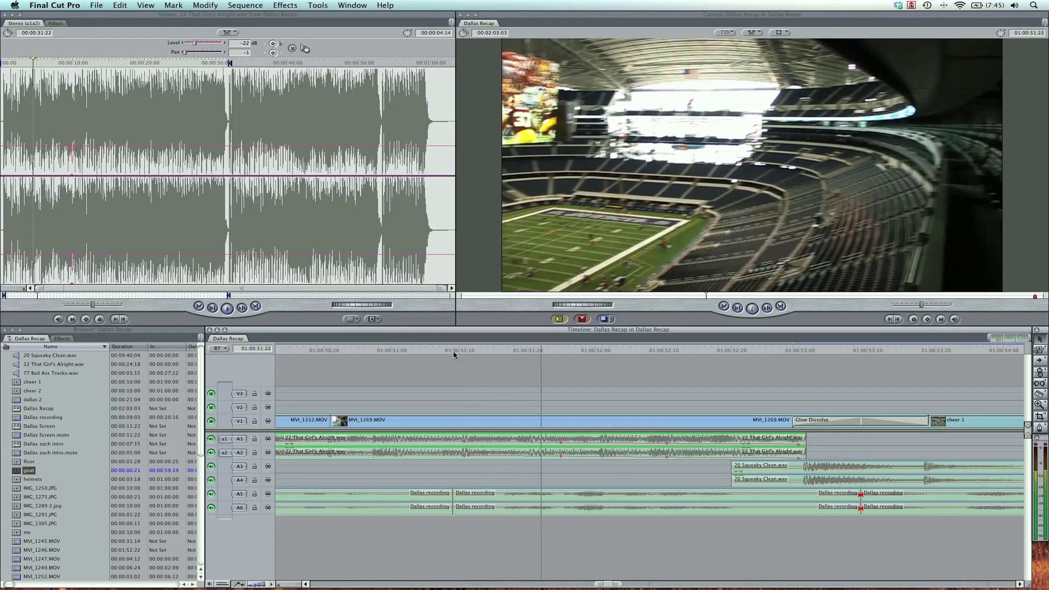
{"action": "key", "text": "space"}
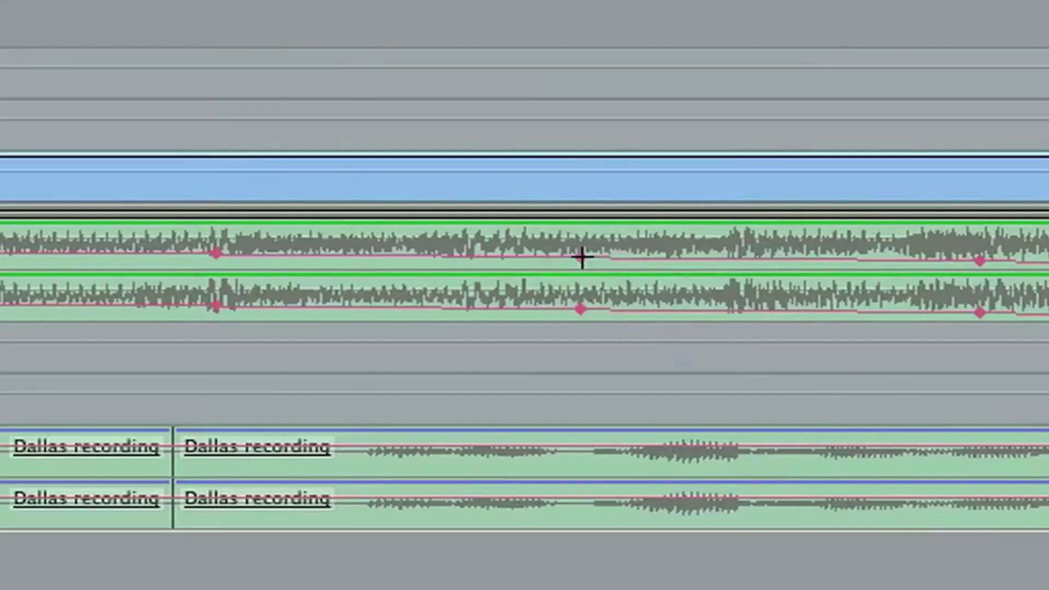
Clear the unwanted volume keyframe and fit the whole sequence in the timeline.
{"action": "right_click", "coordinate": [580, 256]}
{"action": "left_click", "coordinate": [599, 253]}
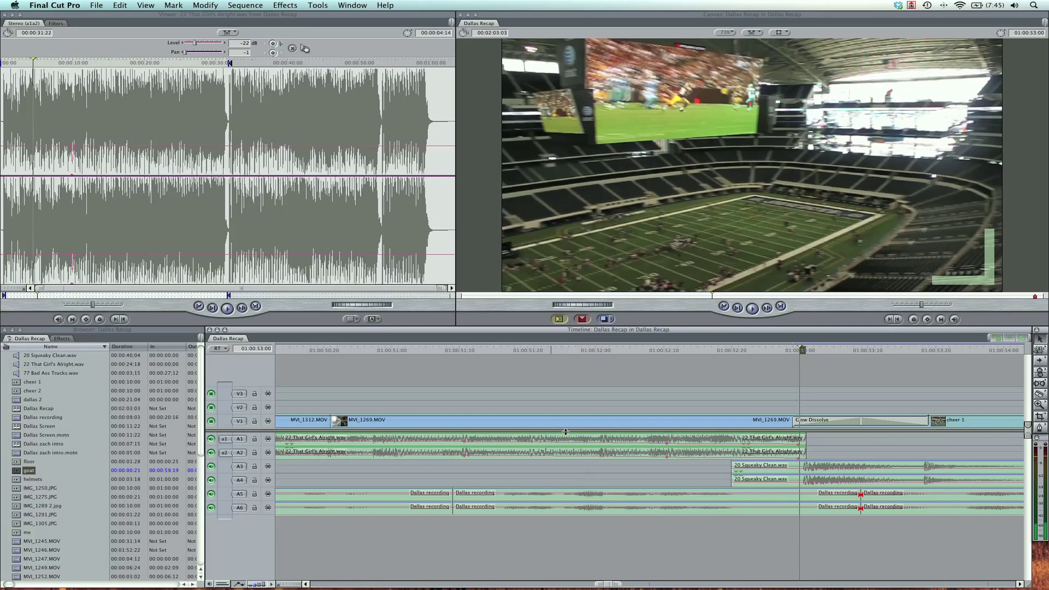
{"action": "key", "text": "shift+z"}
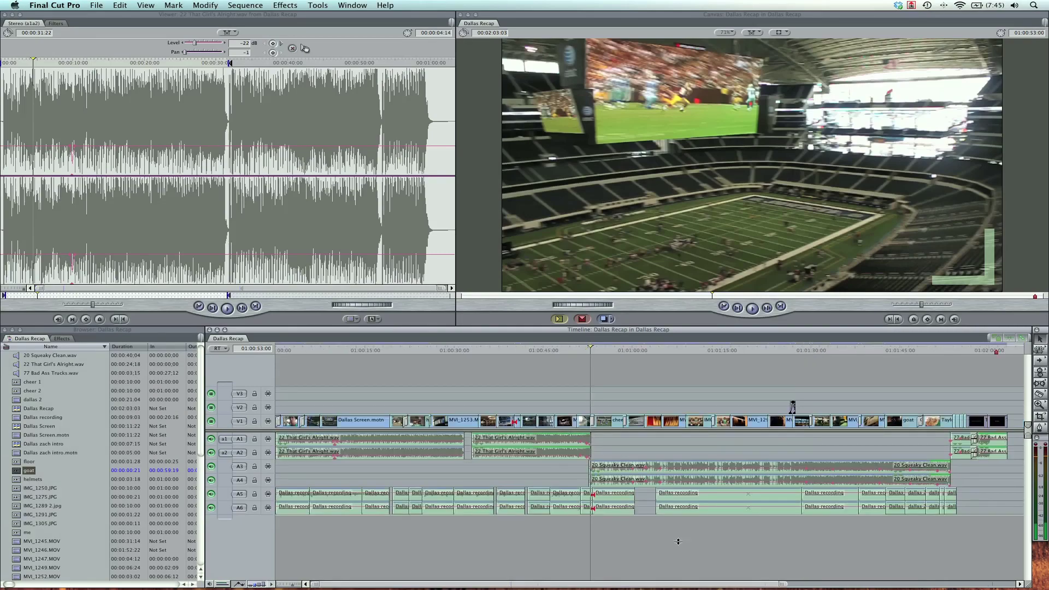
Zoom in around 01:01:15 and raise the A5/A6 Dallas recording clip's level to 5 dB.
{"action": "key", "text": "z"}
{"action": "left_click", "coordinate": [710, 501]}
{"action": "left_click", "coordinate": [612, 498]}
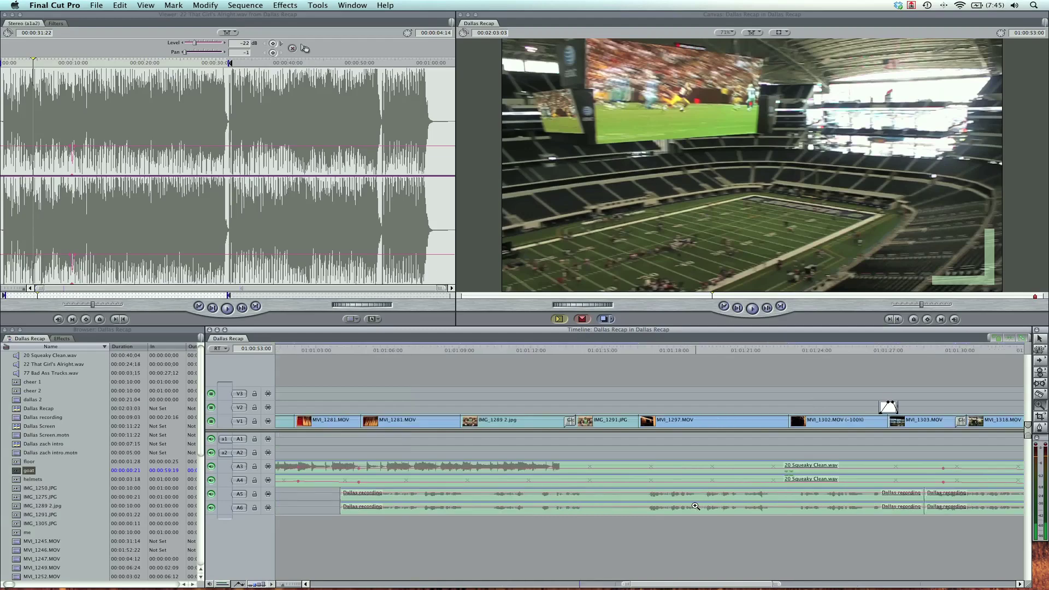
{"action": "key", "text": "a"}
{"action": "left_click", "coordinate": [612, 497]}
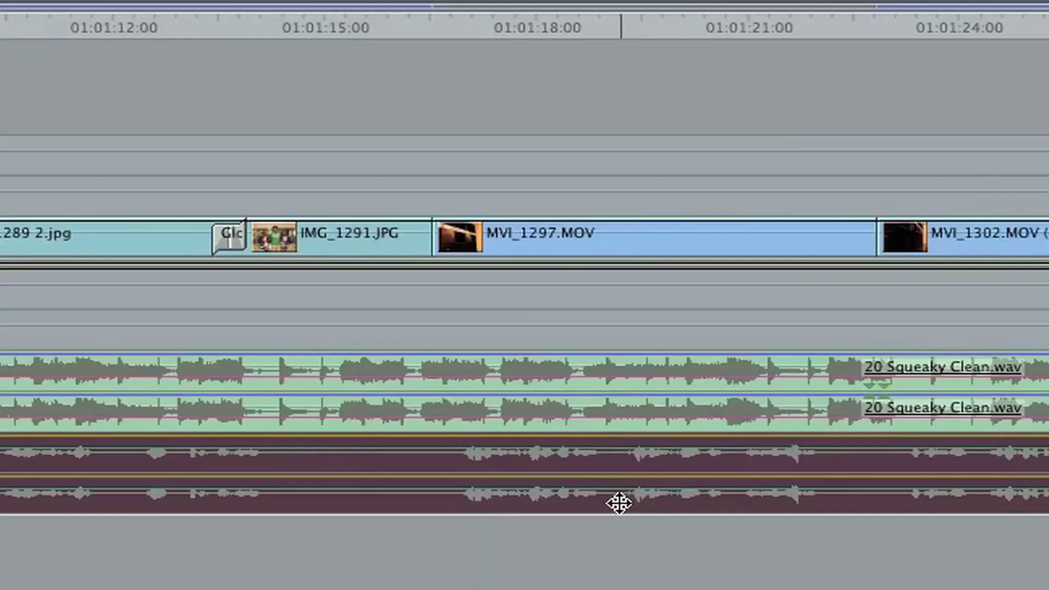
{"action": "mouse_move", "coordinate": [588, 451]}
{"action": "left_mouse_down"}
{"action": "mouse_move", "coordinate": [588, 437]}
{"action": "mouse_move", "coordinate": [584, 450]}
{"action": "left_mouse_up"}
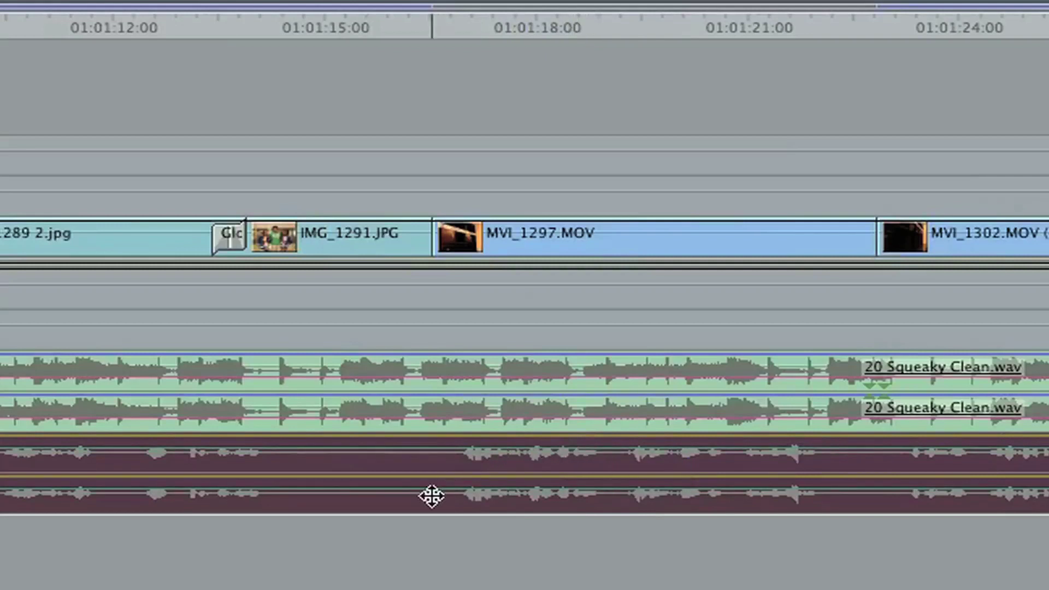
{"action": "left_click_drag", "start_coordinate": [431, 494], "coordinate": [429, 485]}
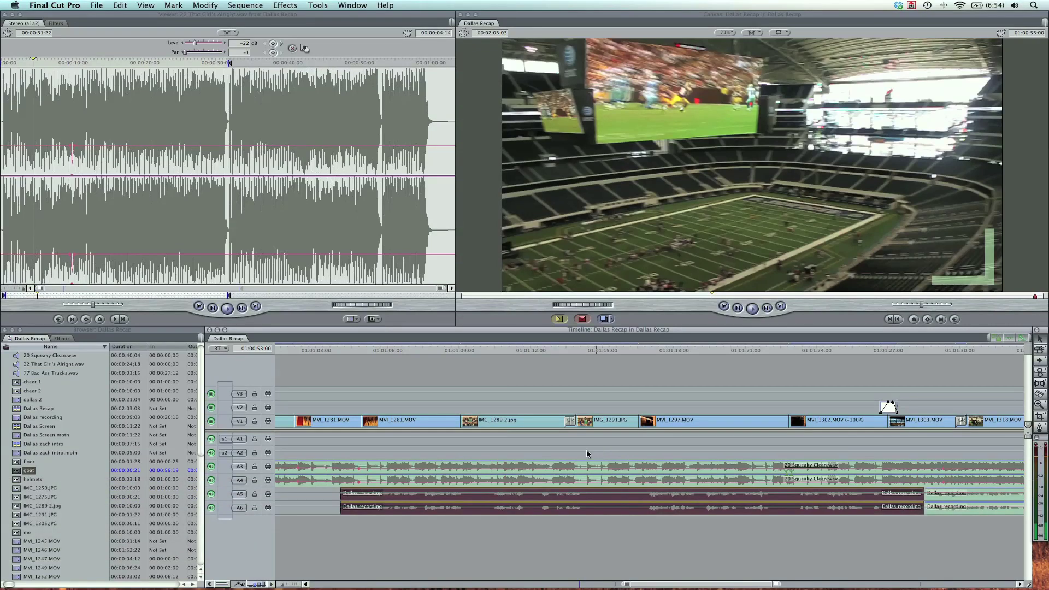
Deselect the Dallas recording clips, fit the whole sequence, and switch to the Editors Keys website in Firefox.
{"action": "left_click", "coordinate": [324, 510]}
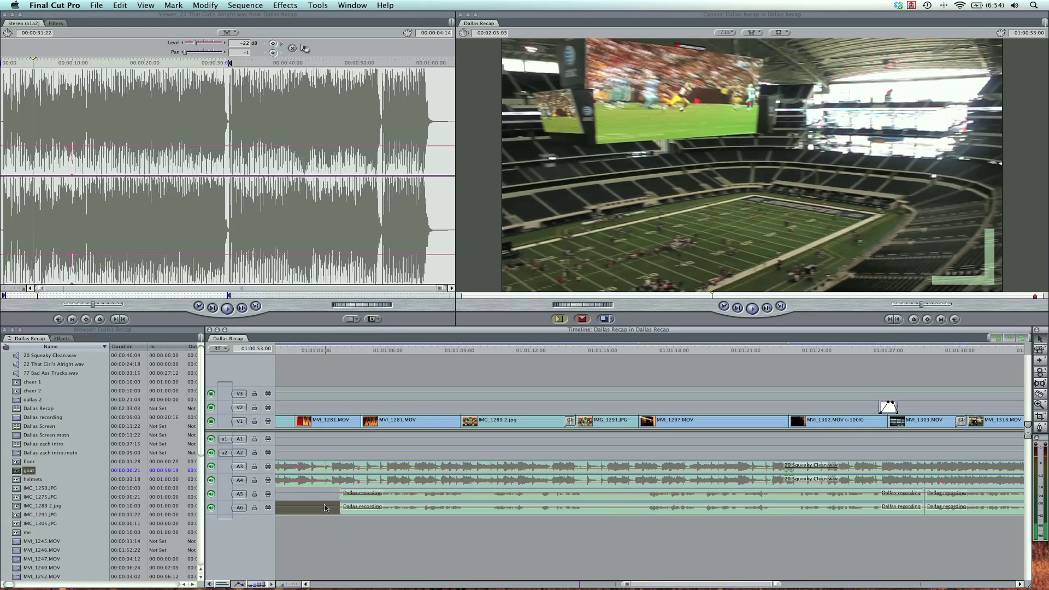
{"action": "left_click", "coordinate": [344, 507]}
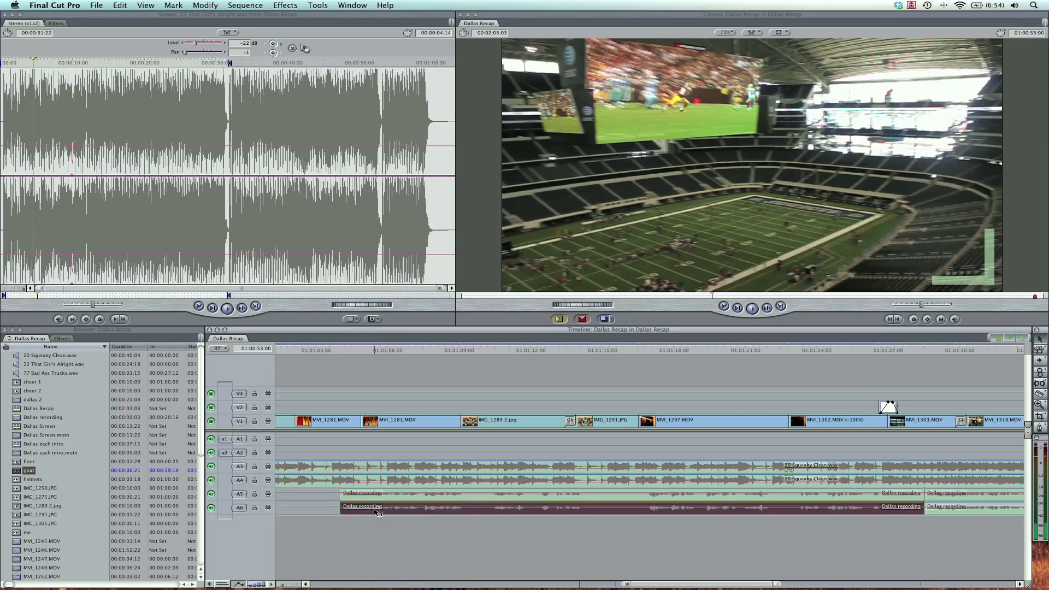
{"action": "left_click", "coordinate": [598, 391]}
{"action": "key", "text": "shift+z"}
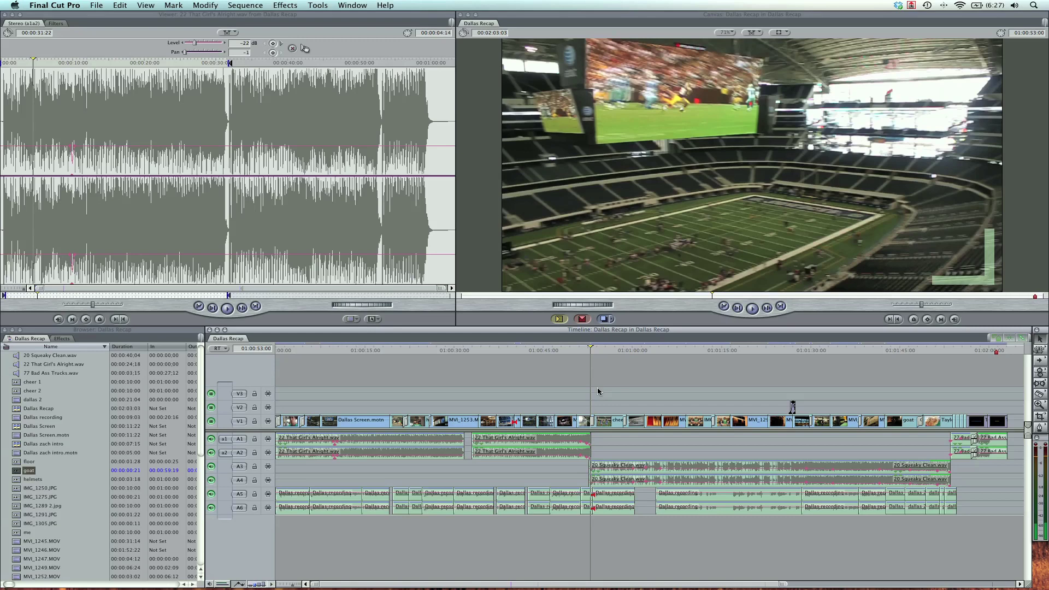
{"action": "key", "text": "super+Tab"}
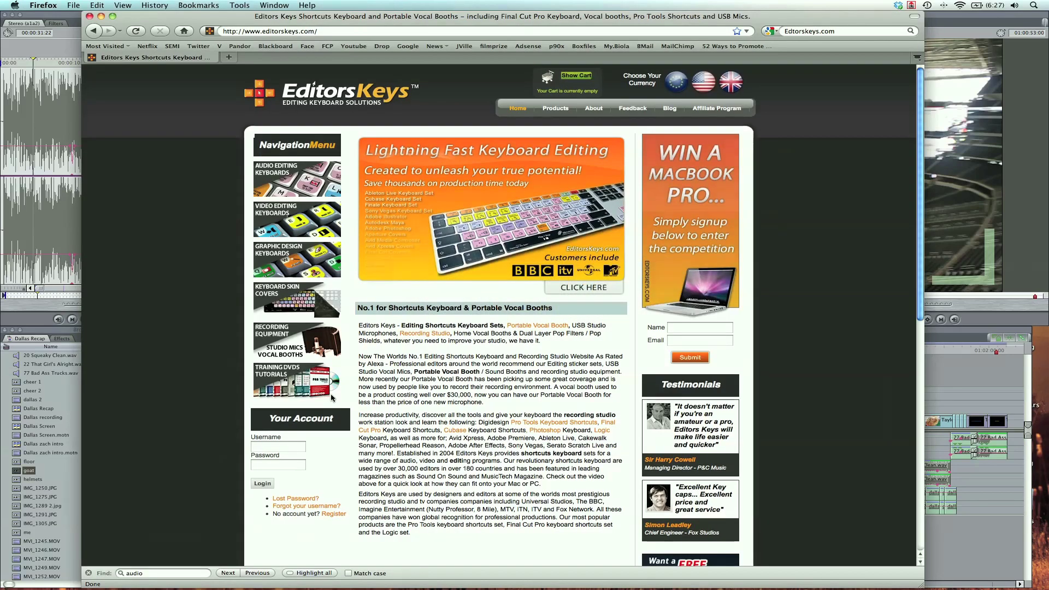